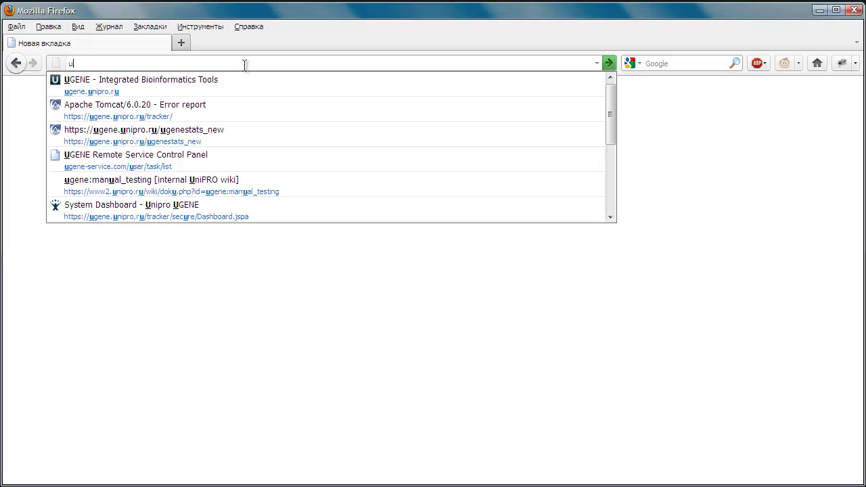
# Step: From ugene.unipro.ru, go to Downloads > Latest Release and download the Windows installation package
pyautogui.write('.u')
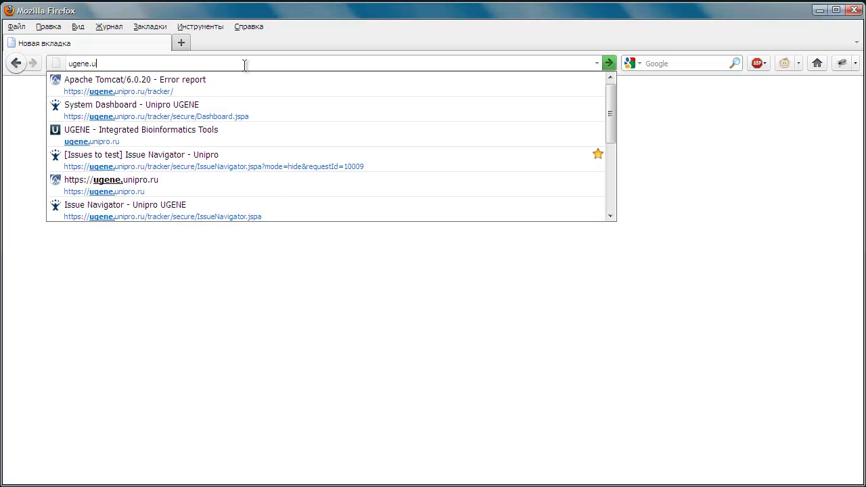
pyautogui.write('nipro.ru')
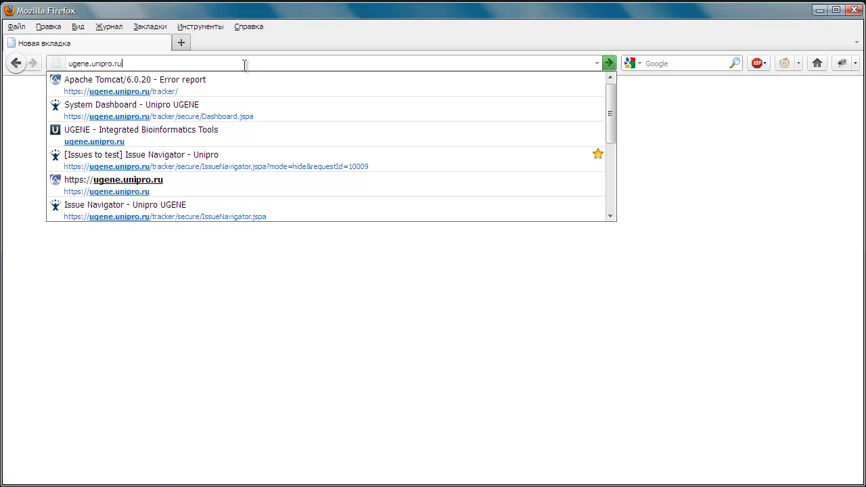
pyautogui.press('Return')
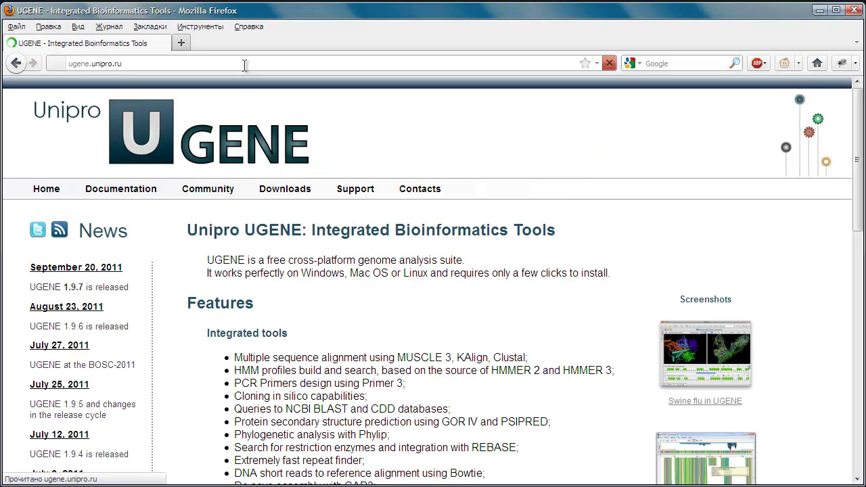
pyautogui.moveTo(284, 189)
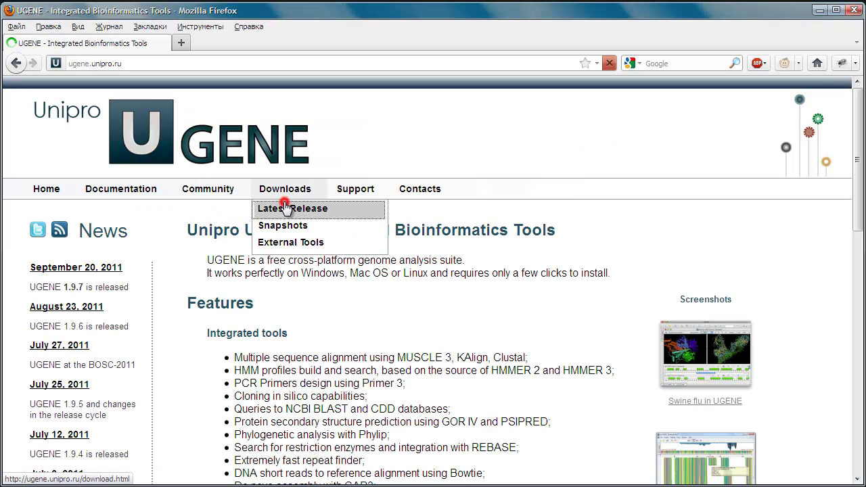
pyautogui.click(285, 208)
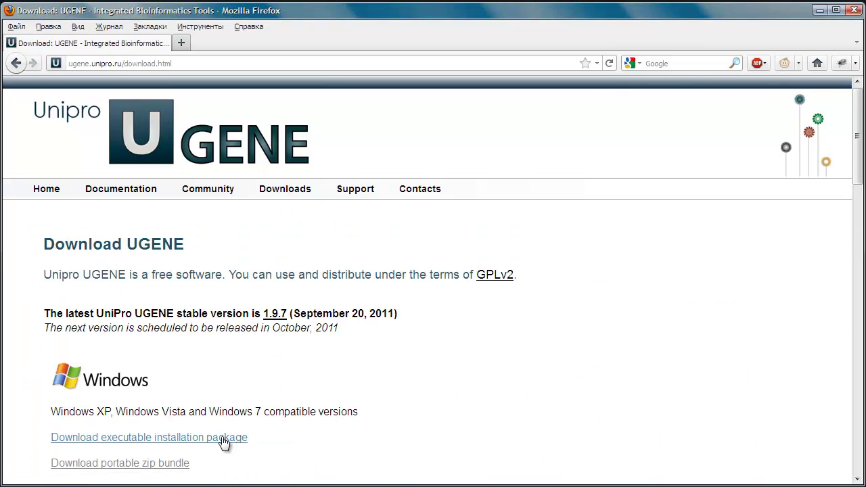
pyautogui.click(223, 438)
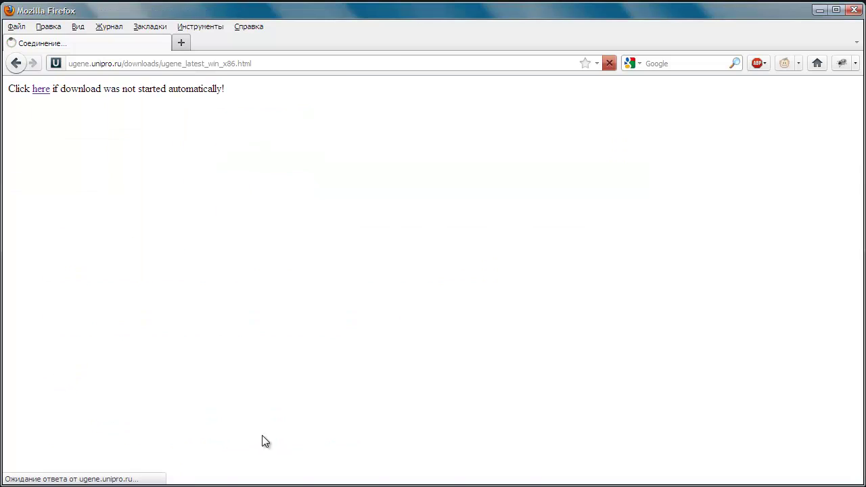
# Step: Open MT in a new Assembly Browser view, collapse the Project panel, and display its reads
pyautogui.click(483, 429)
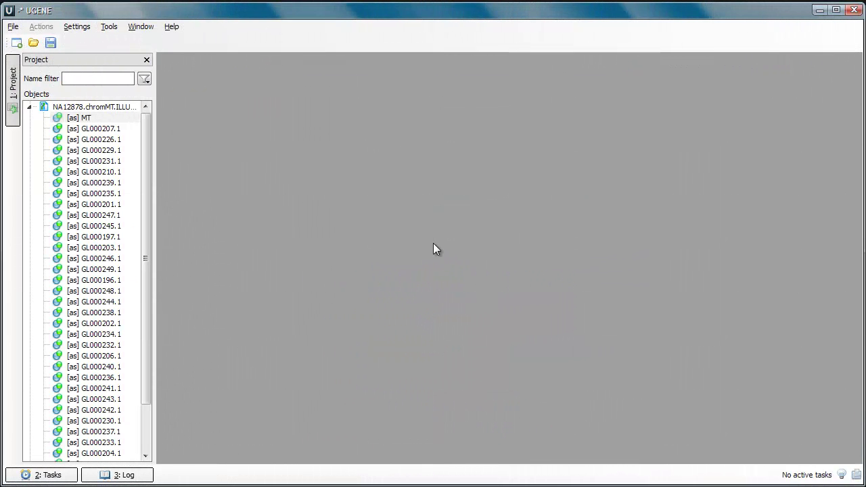
pyautogui.rightClick(96, 118)
pyautogui.moveTo(147, 125)
pyautogui.click(255, 126)
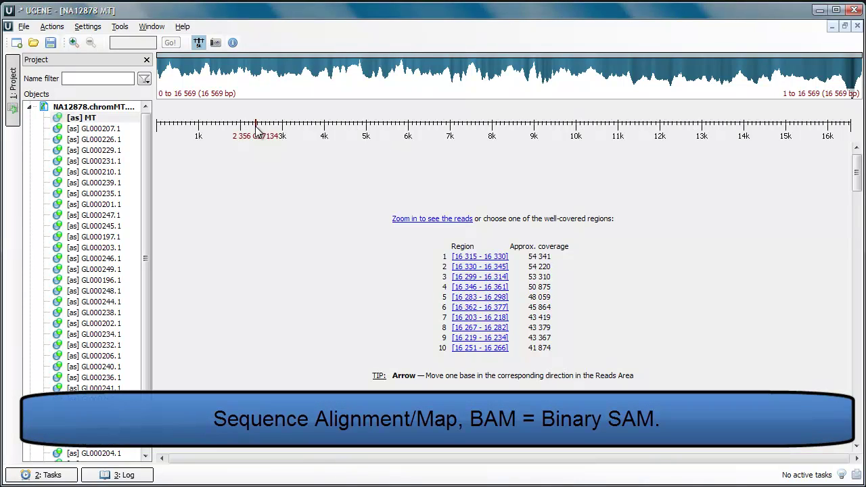
pyautogui.click(146, 60)
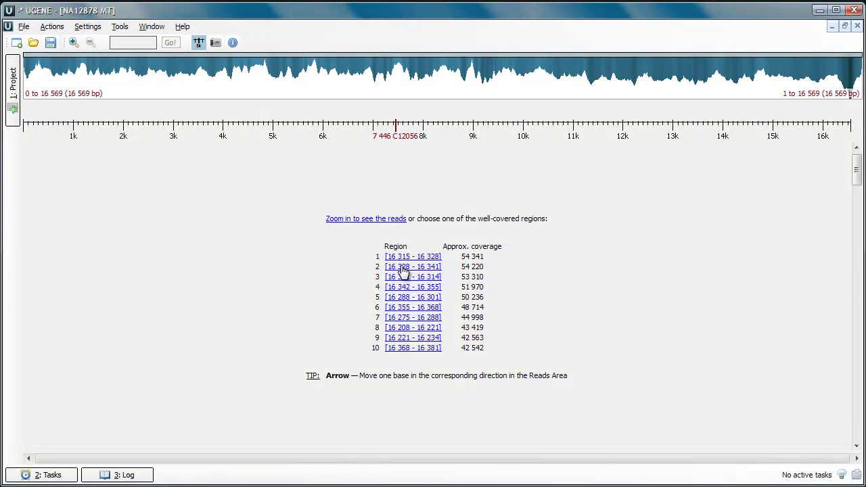
pyautogui.click(402, 268)
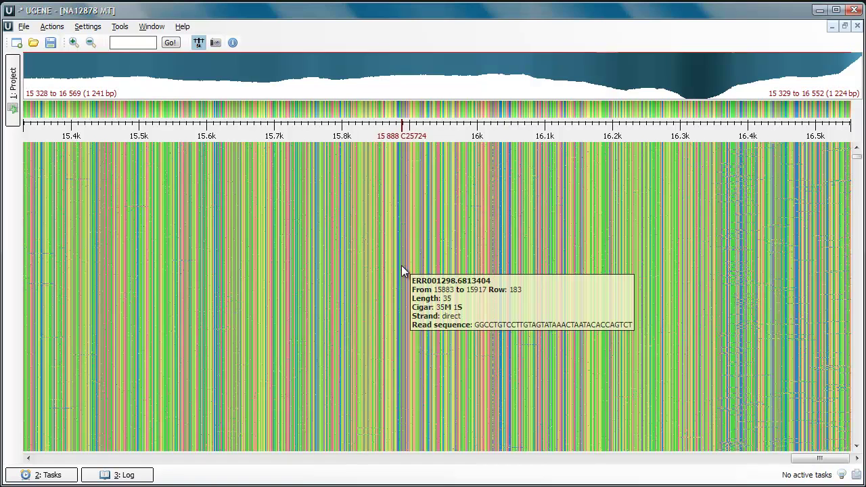
# Step: Jump to the high-coverage spot near 16.3k, zoom to 16 283–16 322 (40 bp), and check read tooltips
pyautogui.click(693, 90)
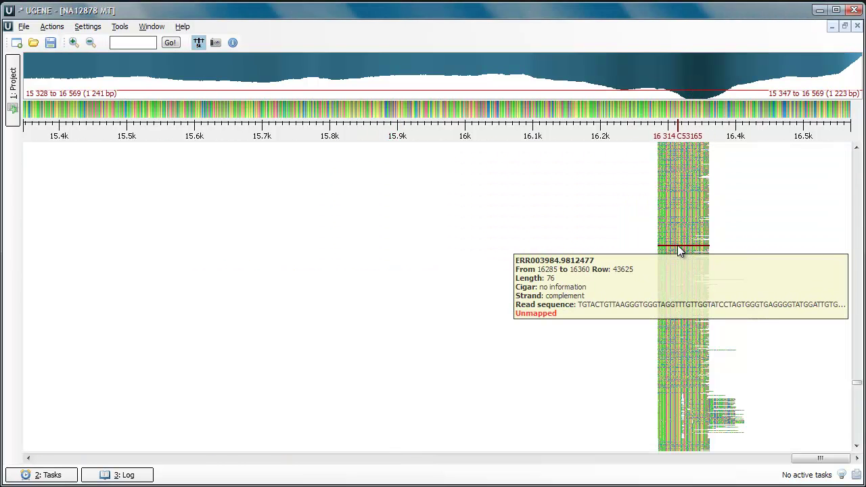
pyautogui.scroll(6, 677, 245)
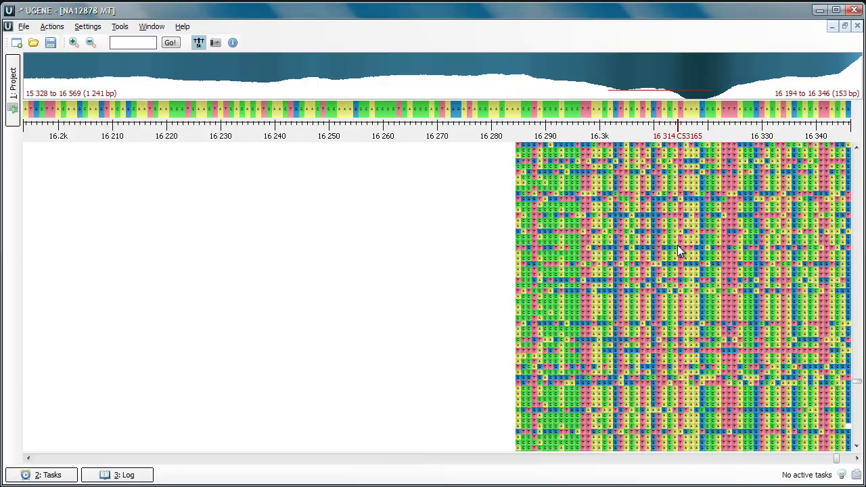
pyautogui.scroll(4, 678, 245)
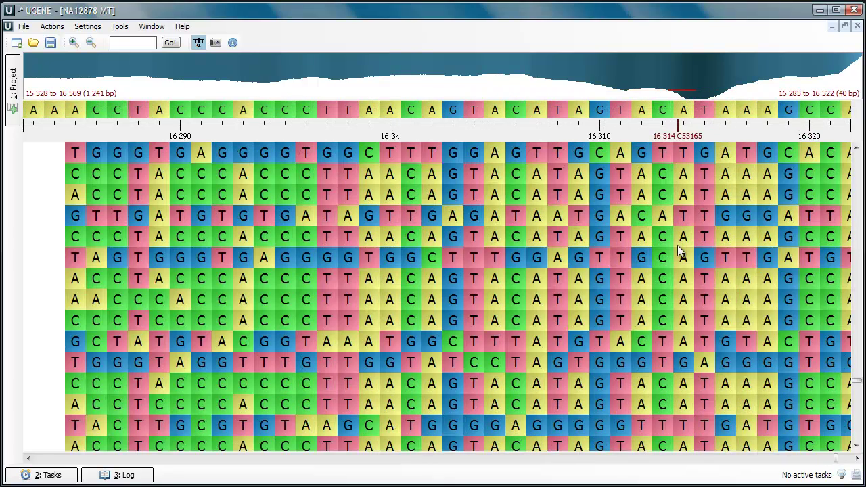
pyautogui.moveTo(673, 257)
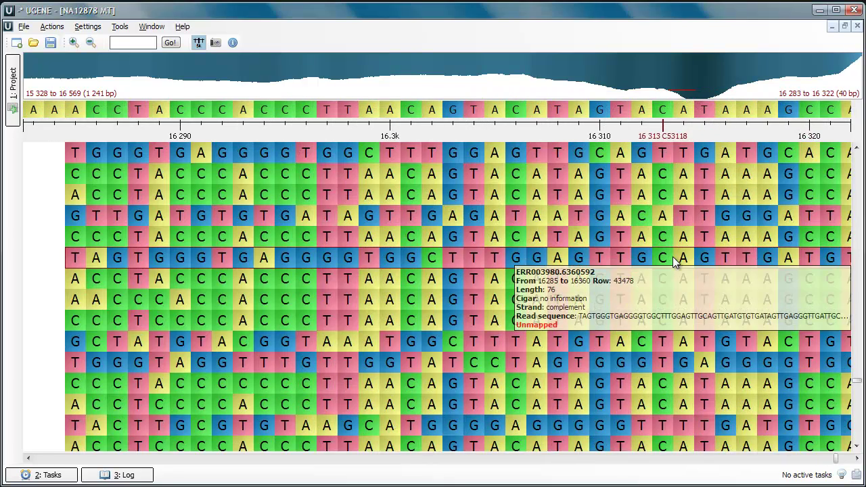
pyautogui.moveTo(650, 218)
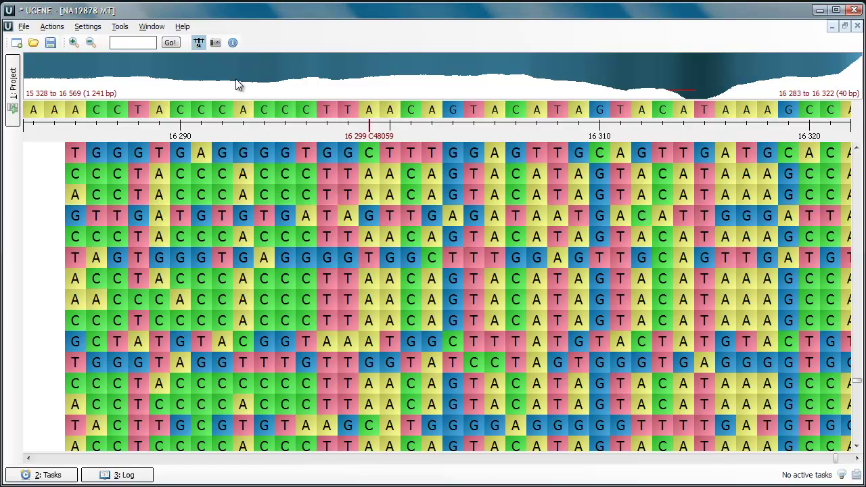
# Step: Open NA12878.chromMT.ILLUMINA.bwa.CEU.high_coverage.20100311.bam from G:\temp\video\bams
pyautogui.click(33, 42)
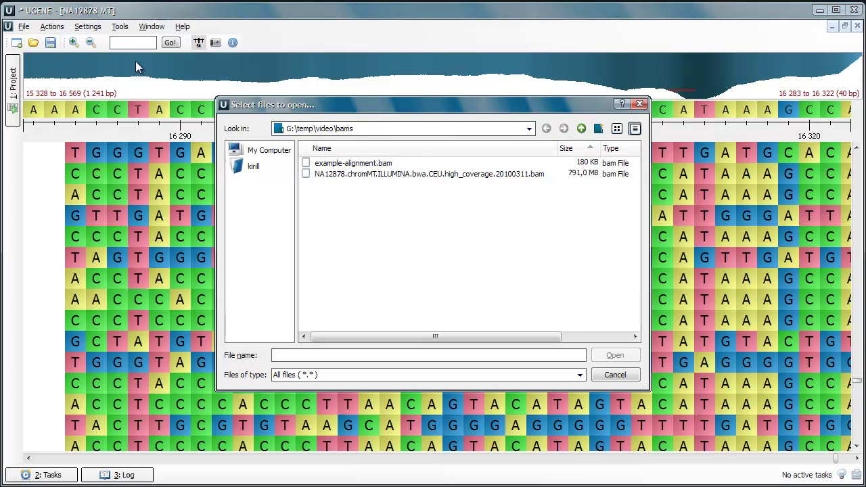
pyautogui.click(375, 164)
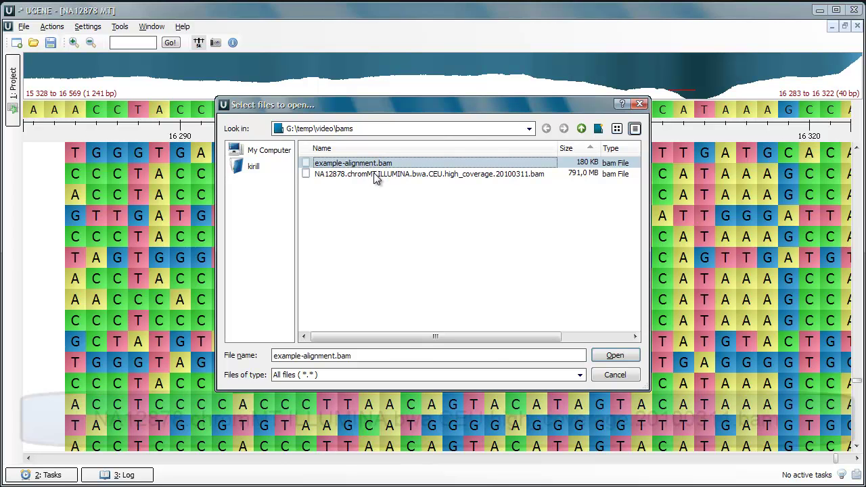
pyautogui.click(376, 175)
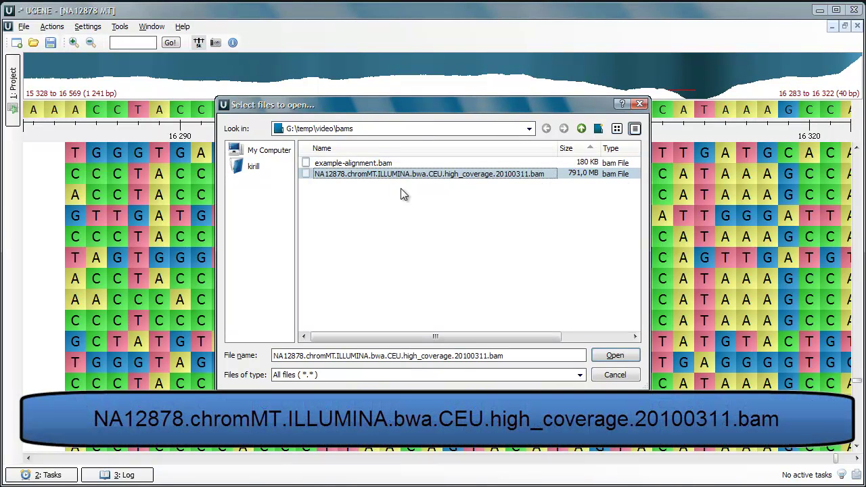
pyautogui.click(614, 356)
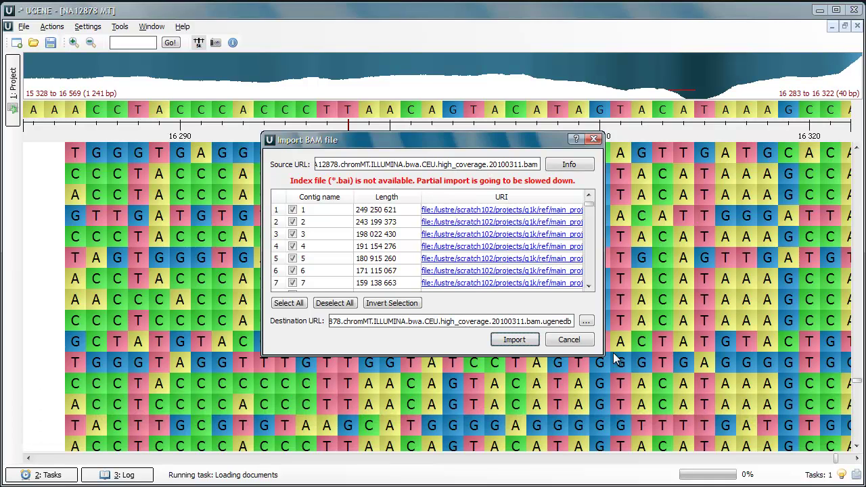
# Step: Clear all contig selections, then tick MT, GL000207.1, GL000226.1 and GL000229.1
pyautogui.click(350, 306)
pyautogui.scroll(-4, 340, 262)
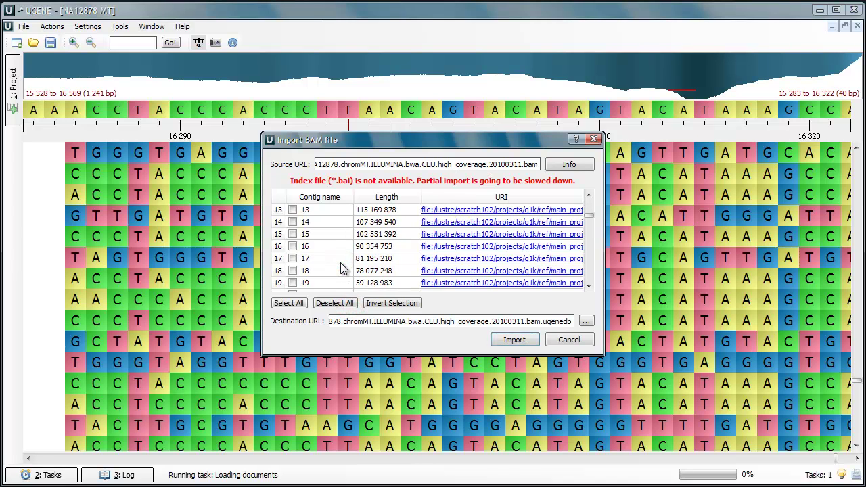
pyautogui.scroll(-4, 340, 263)
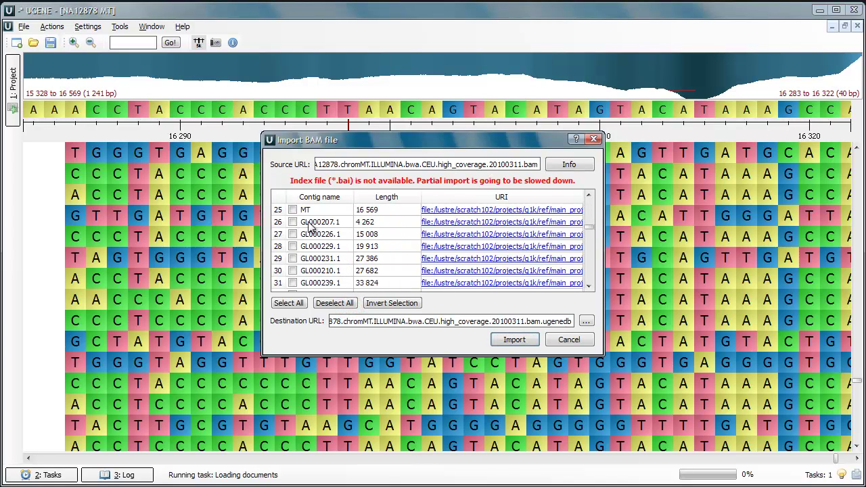
pyautogui.click(292, 210)
pyautogui.click(293, 222)
pyautogui.click(292, 234)
pyautogui.click(292, 246)
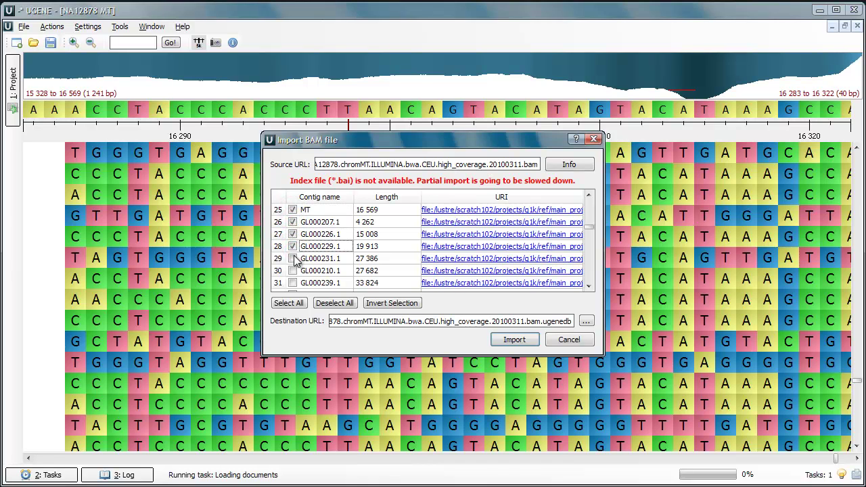
# Step: Also tick contigs GL000231.1, GL000210.1, GL000239.1 and GL000235.1 for import
pyautogui.click(293, 258)
pyautogui.click(292, 271)
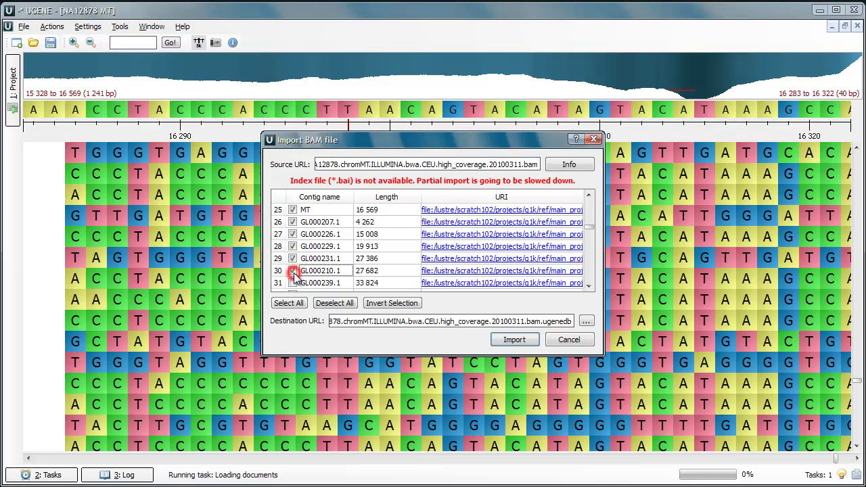
pyautogui.click(293, 283)
pyautogui.scroll(-1, 295, 283)
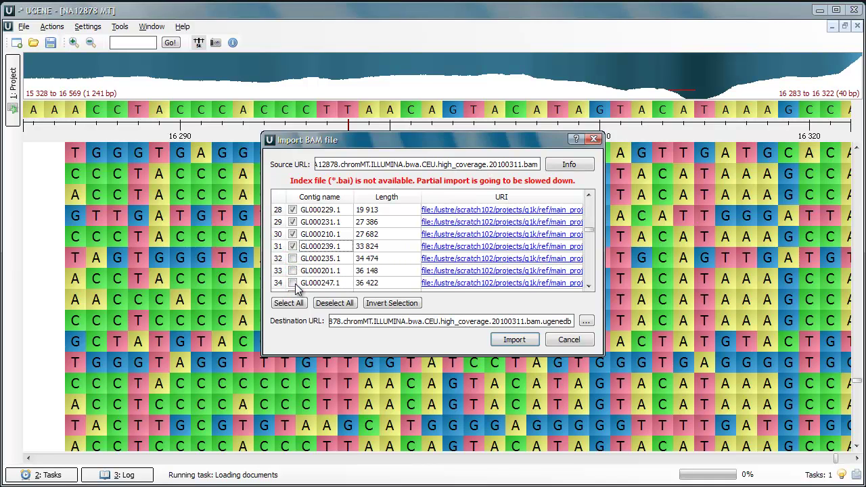
pyautogui.click(292, 258)
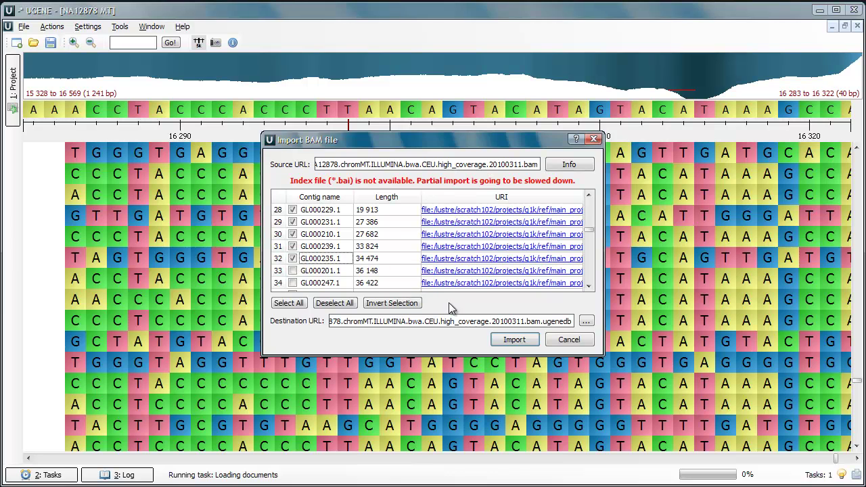
# Step: Start the BAM import and follow the Convert BAM to UGENE database task in the task tree
pyautogui.click(504, 340)
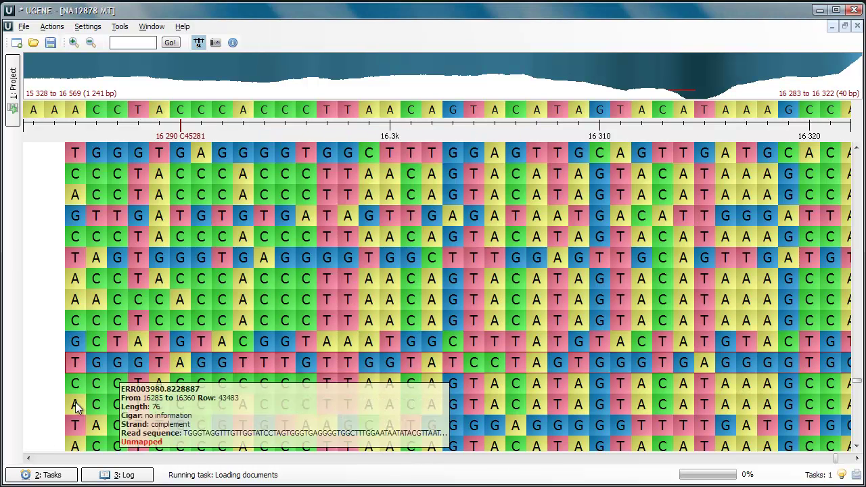
pyautogui.click(38, 477)
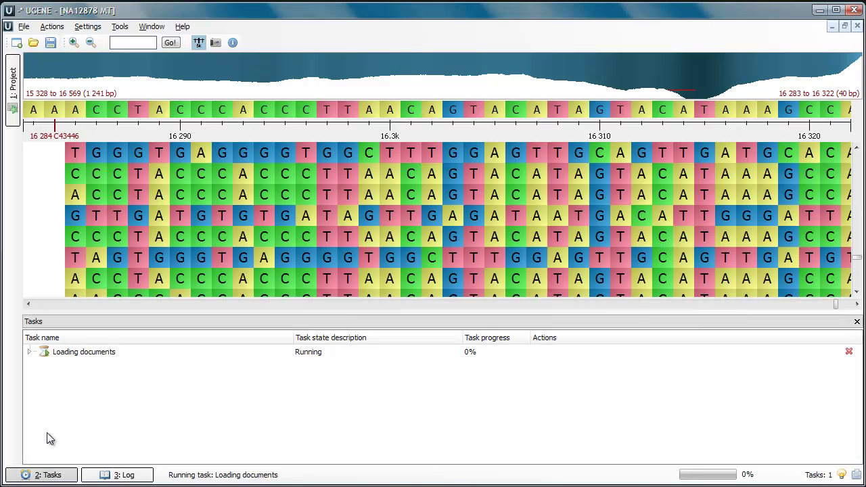
pyautogui.click(30, 352)
pyautogui.click(42, 366)
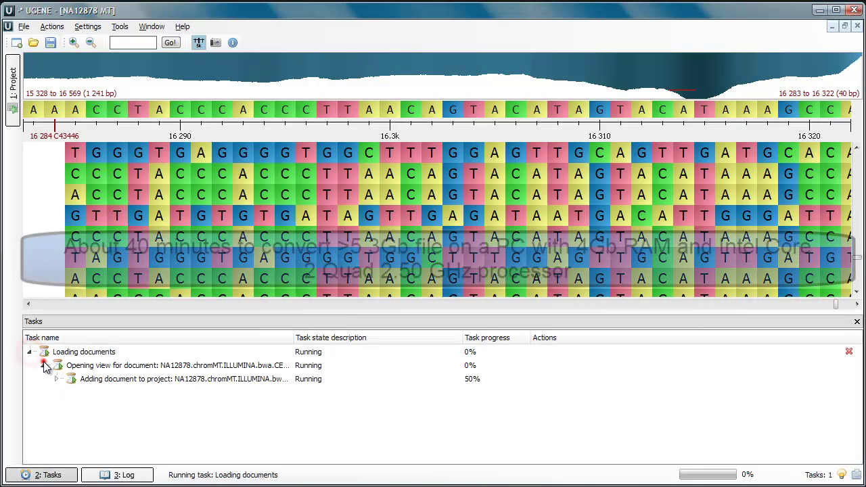
pyautogui.click(68, 380)
pyautogui.click(57, 379)
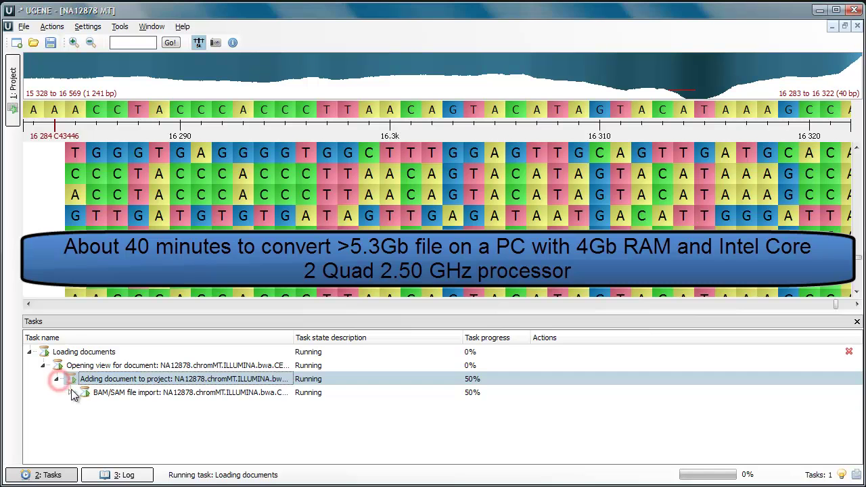
pyautogui.click(70, 392)
pyautogui.click(299, 419)
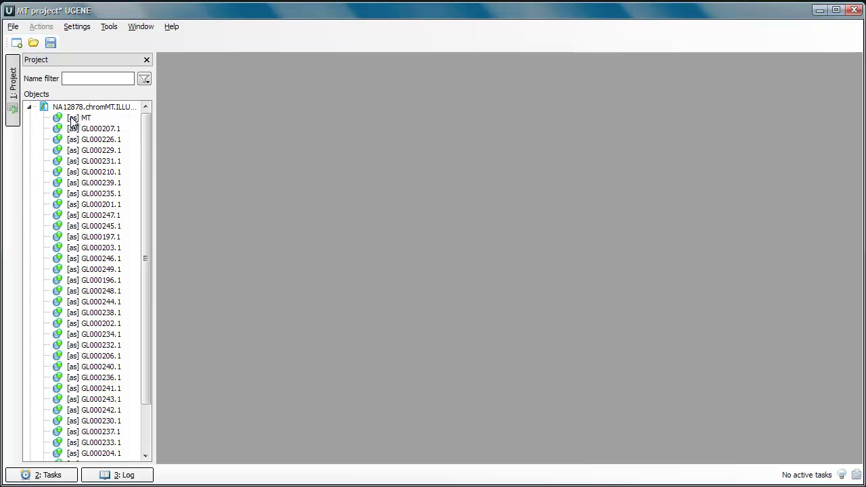
# Step: Open MT in a new Assembly Browser view and zoom to the 16 315 - 16 330 region
pyautogui.rightClick(71, 119)
pyautogui.moveTo(135, 125)
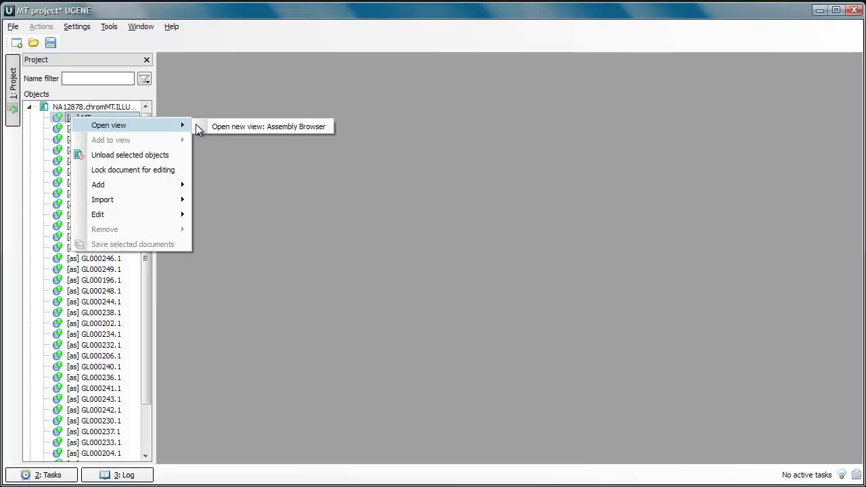
pyautogui.click(208, 127)
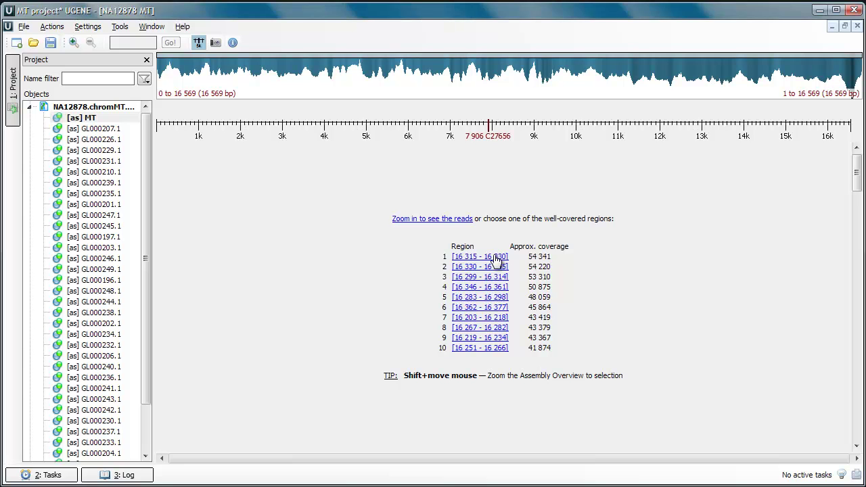
pyautogui.click(496, 257)
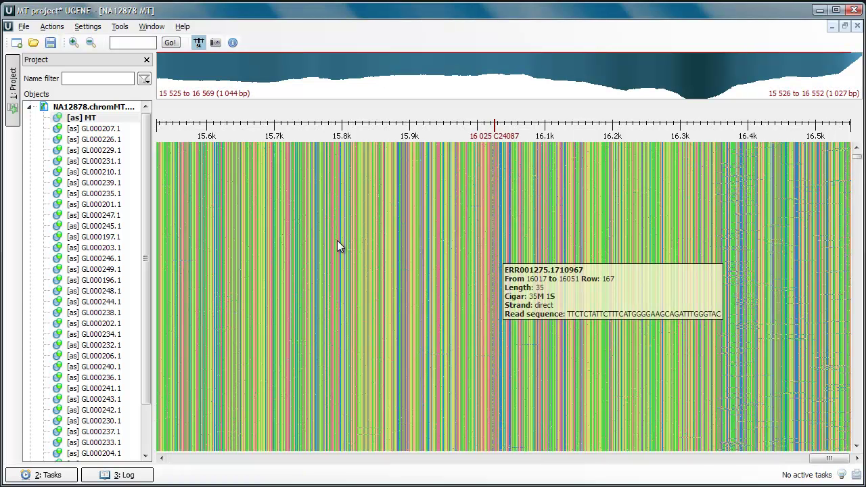
# Step: Collapse the BAM document, expand MT.gb, and drag its MT sequence onto the Assembly Browser
pyautogui.click(30, 107)
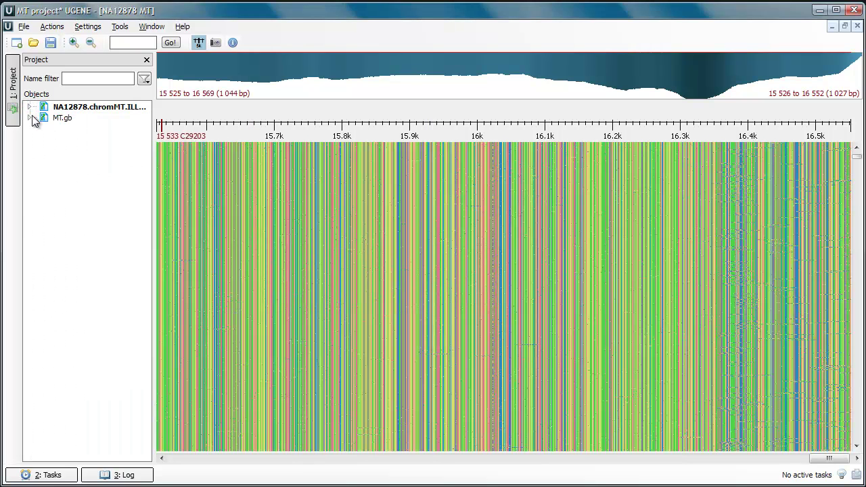
pyautogui.click(31, 117)
pyautogui.moveTo(74, 144); pyautogui.dragTo(288, 118)
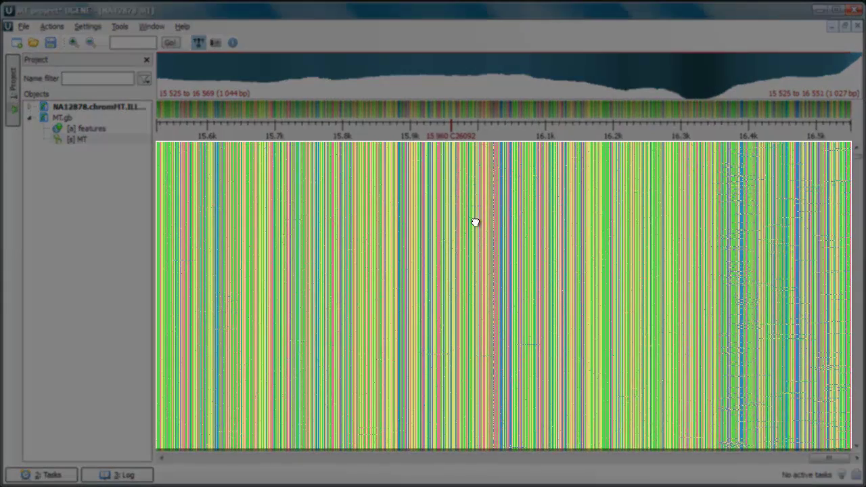
# Step: Pan the reads, zoom out, then zoom back in to positions 14 839–15 181 (343 bp)
pyautogui.moveTo(500, 223); pyautogui.dragTo(570, 227)
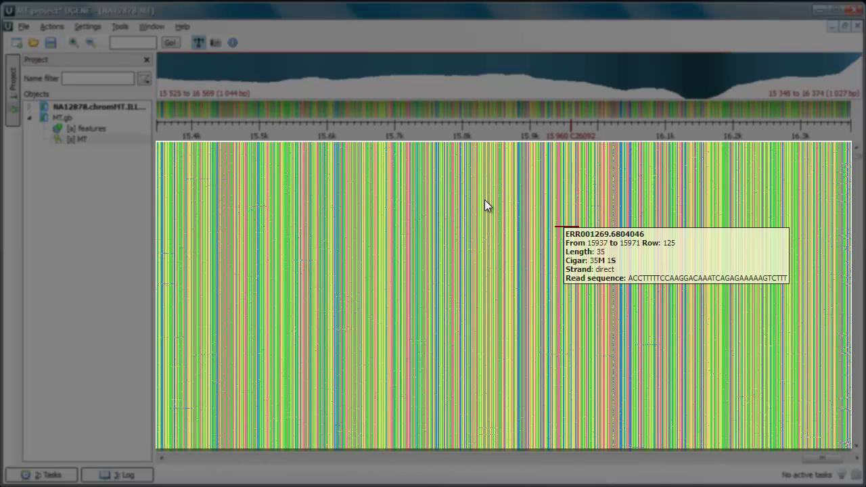
pyautogui.click(91, 44)
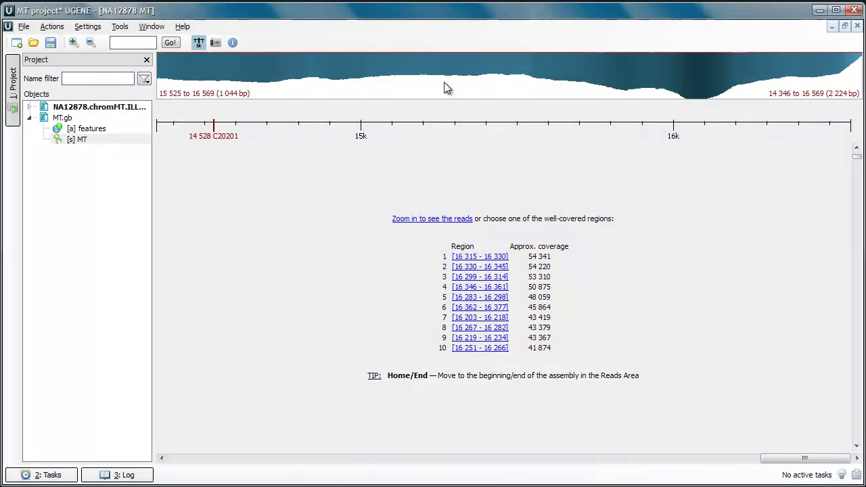
pyautogui.click(444, 82)
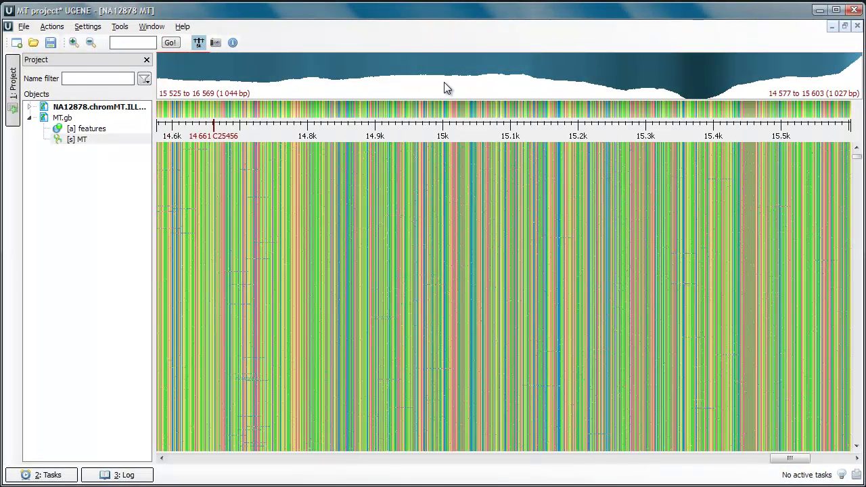
pyautogui.scroll(1, 444, 82)
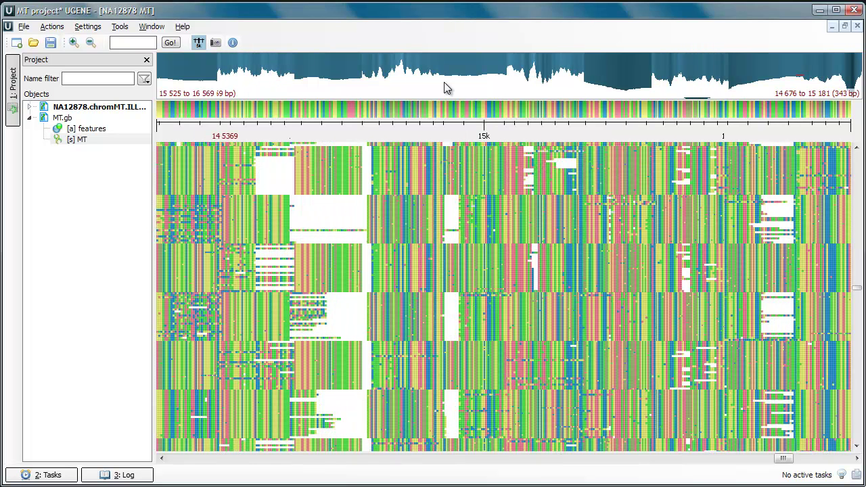
pyautogui.scroll(1, 444, 87)
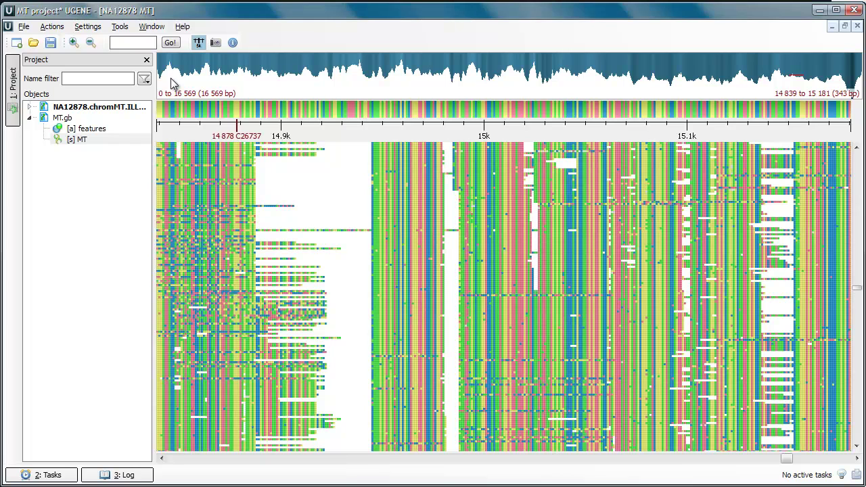
# Step: Go to position 15000, then jump via the coverage overview to positions 7 555–7 897
pyautogui.click(140, 43)
pyautogui.click(172, 45)
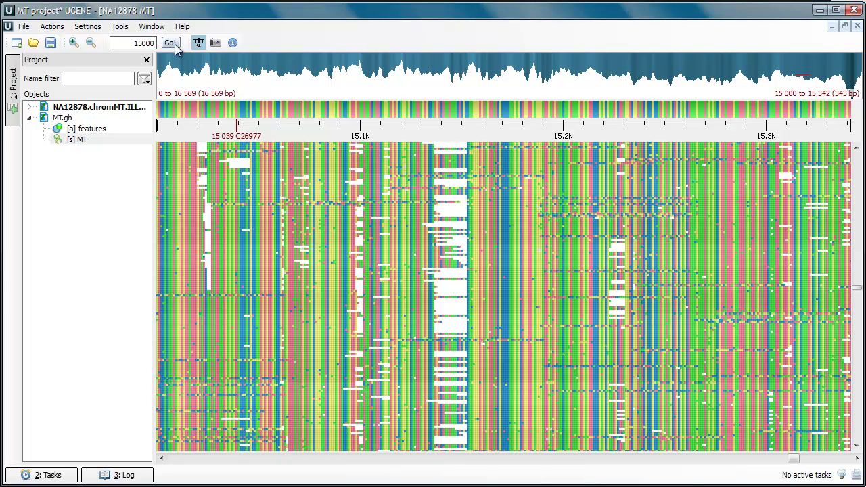
pyautogui.click(486, 80)
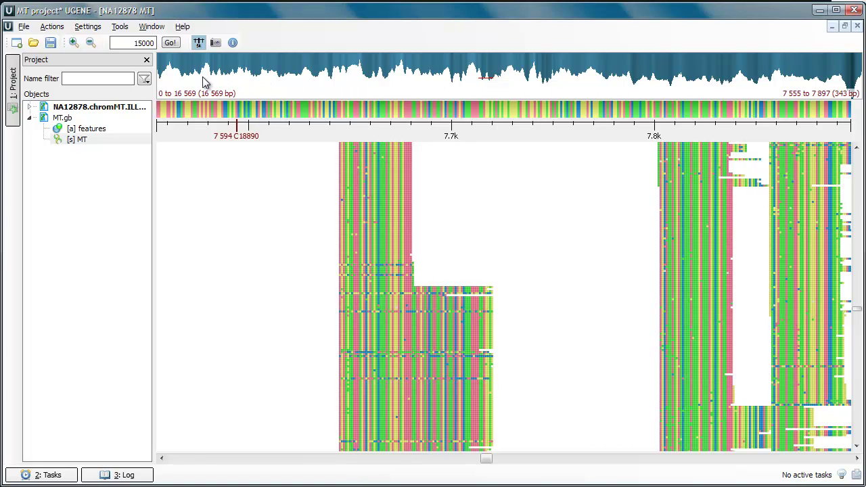
# Step: Zoom the coverage overview to positions 619–1 682, then restore the global overview
pyautogui.moveTo(183, 81); pyautogui.dragTo(227, 86)
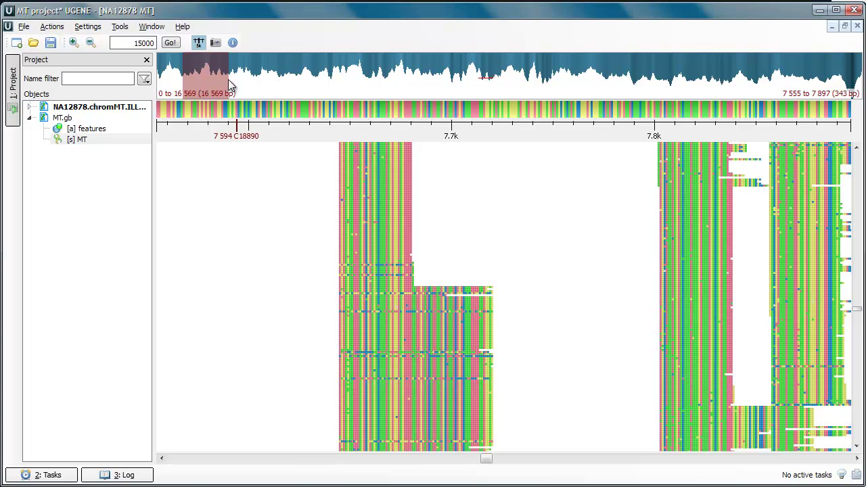
pyautogui.moveTo(228, 79); pyautogui.dragTo(228, 79)
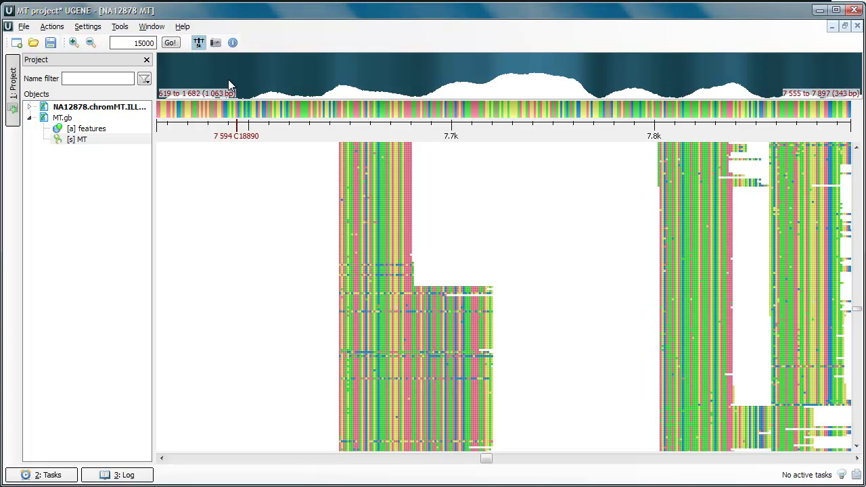
pyautogui.rightClick(228, 79)
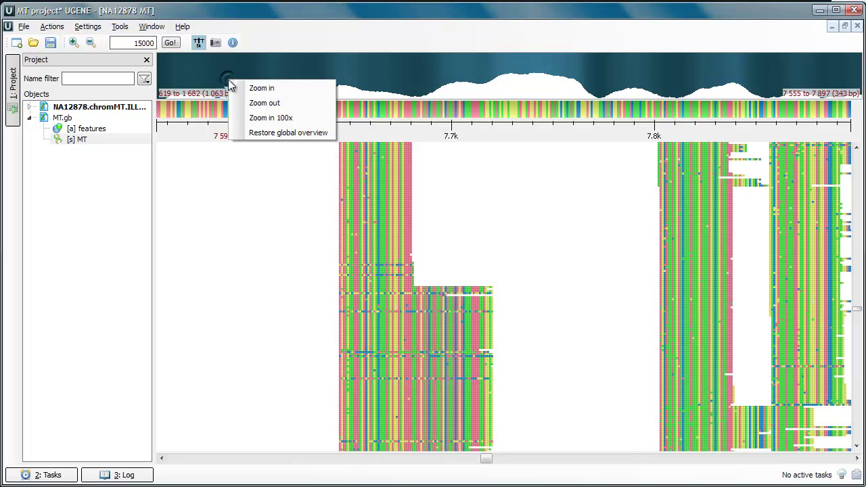
pyautogui.click(276, 133)
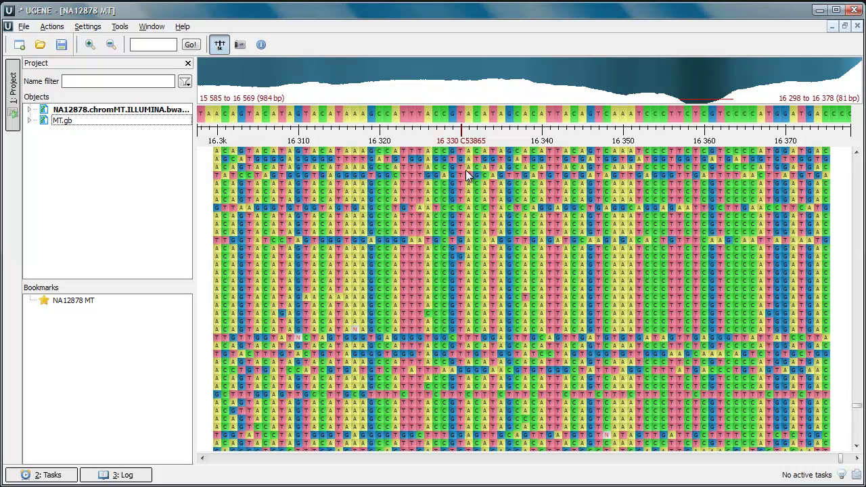
# Step: Copy read ERR003980.3376422's information and paste it into the empty Notepad document
pyautogui.moveTo(470, 209)
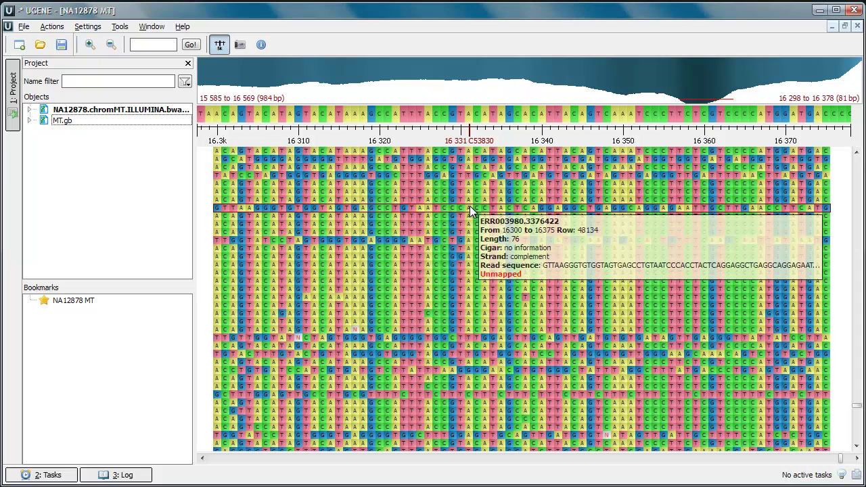
pyautogui.rightClick(471, 207)
pyautogui.click(485, 216)
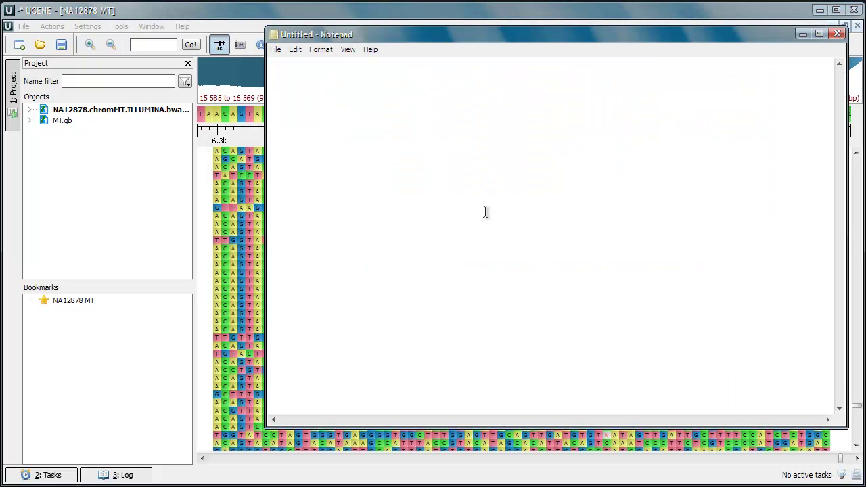
pyautogui.click(485, 212)
pyautogui.hotkey('ctrl', 'v')
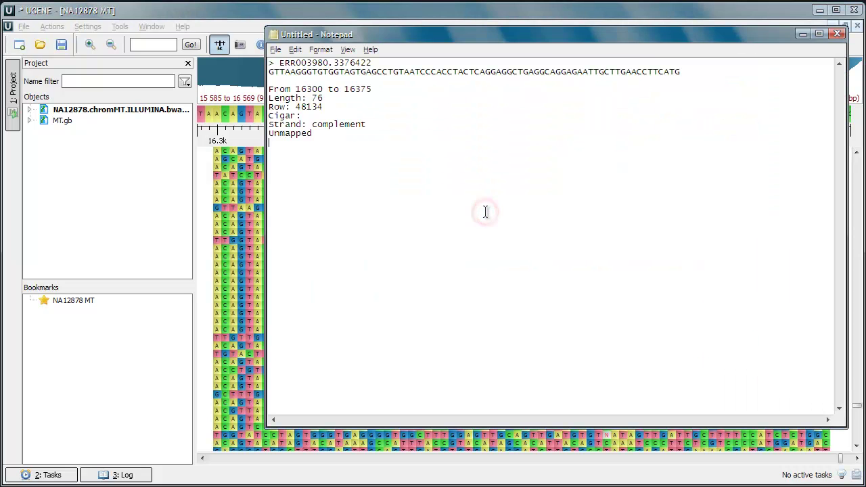
pyautogui.click(250, 214)
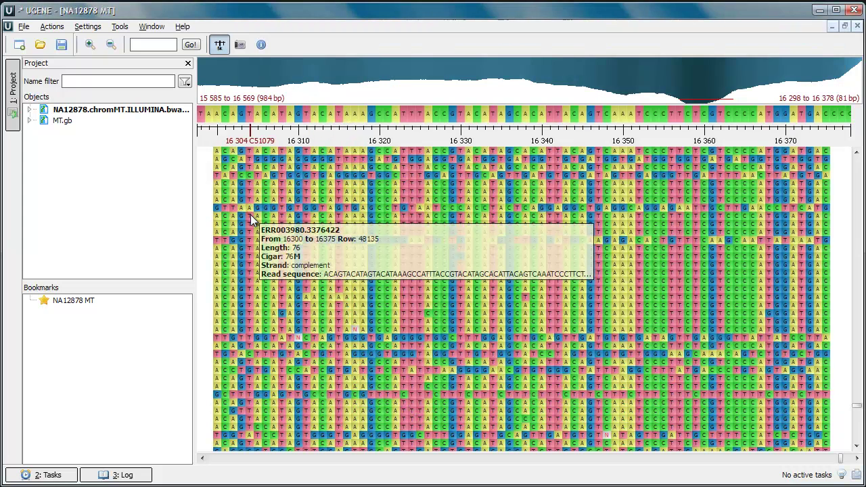
# Step: Export the current read ERR003980.3376422 to a FASTA file named read.fa
pyautogui.rightClick(251, 215)
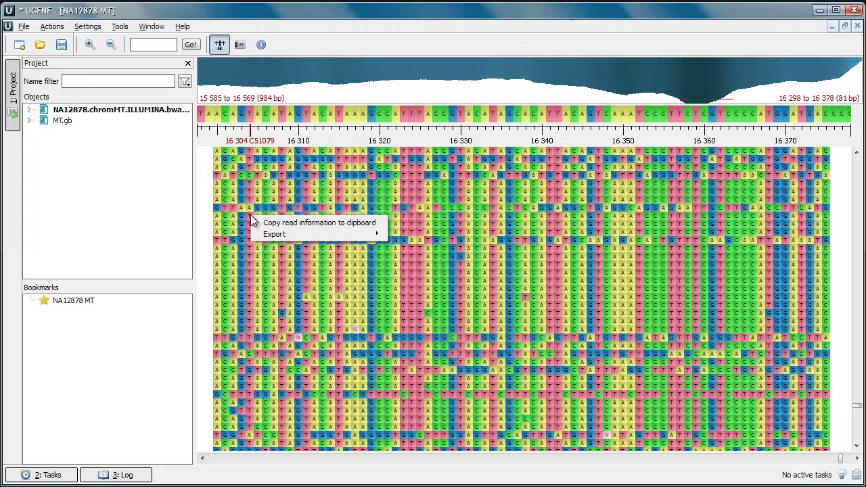
pyautogui.moveTo(277, 235)
pyautogui.click(399, 236)
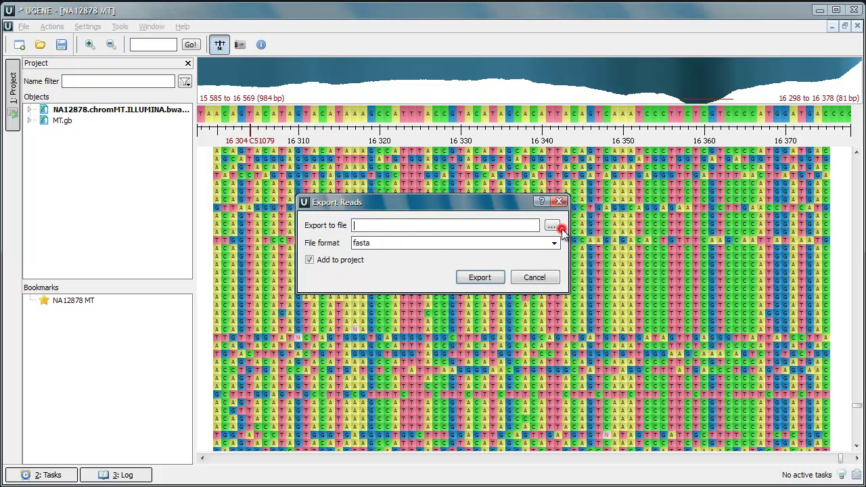
pyautogui.click(552, 225)
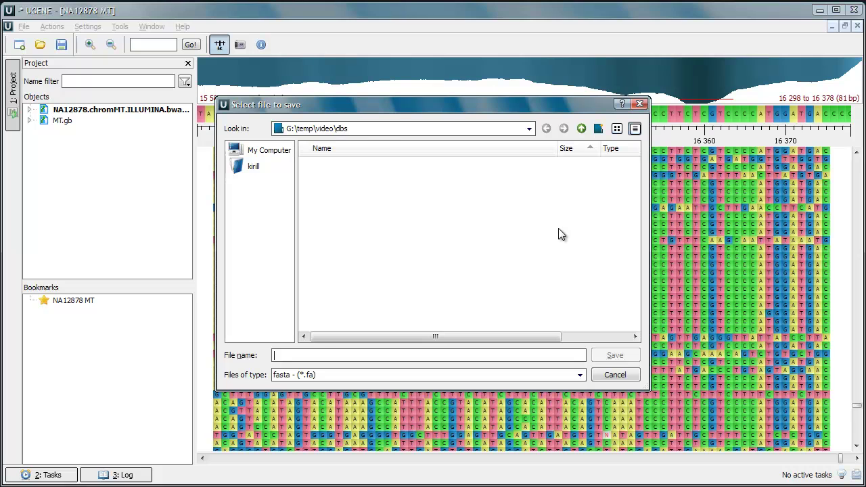
pyautogui.write('read.fa')
pyautogui.press('Return')
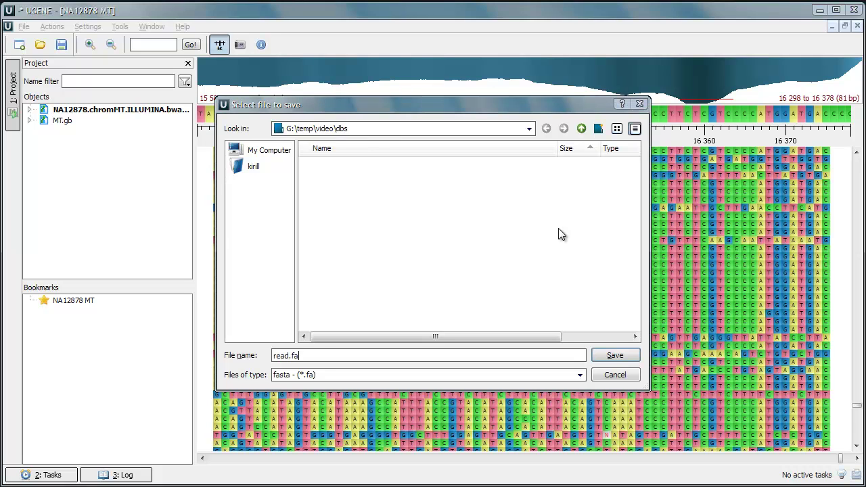
pyautogui.press('Return')
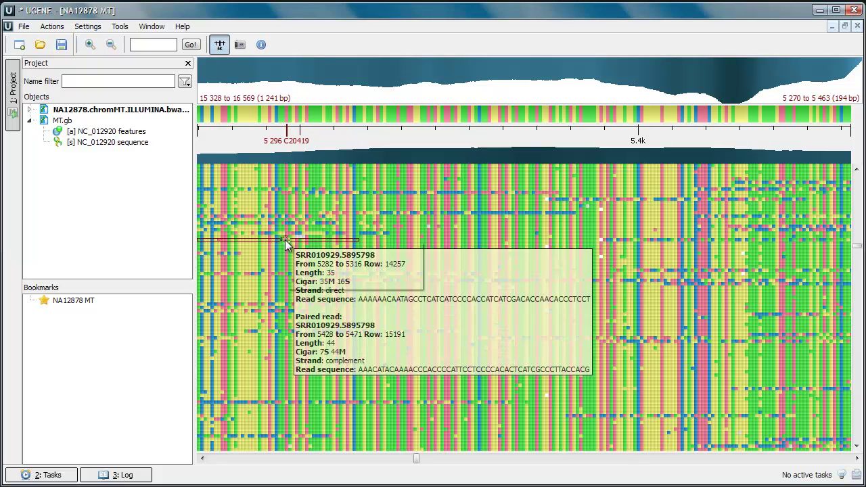
# Step: Switch read highlighting from nucleotide to Strand direction for the MT reads
pyautogui.rightClick(285, 239)
pyautogui.moveTo(368, 273)
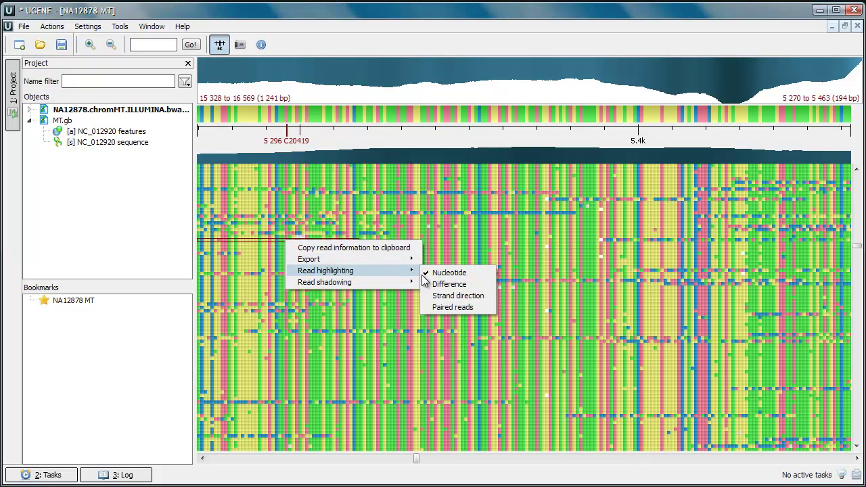
pyautogui.click(435, 296)
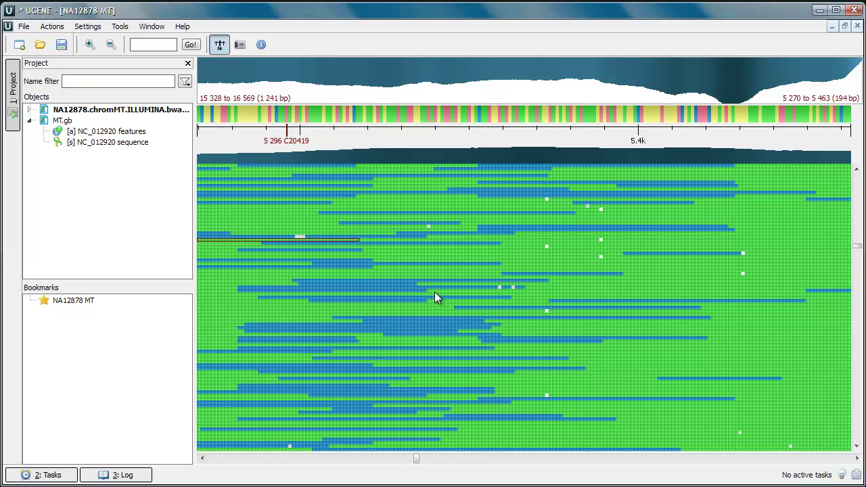
pyautogui.rightClick(435, 293)
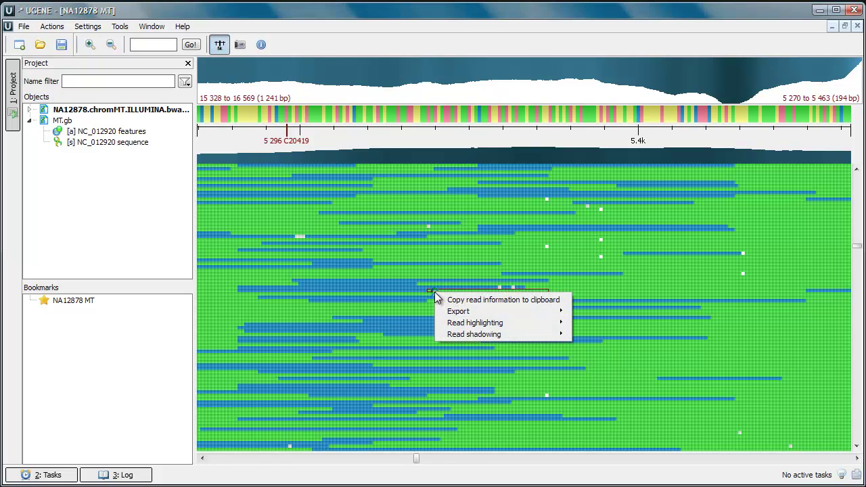
# Step: Set read shadowing to Centered so reads missing the central base fade
pyautogui.moveTo(484, 325)
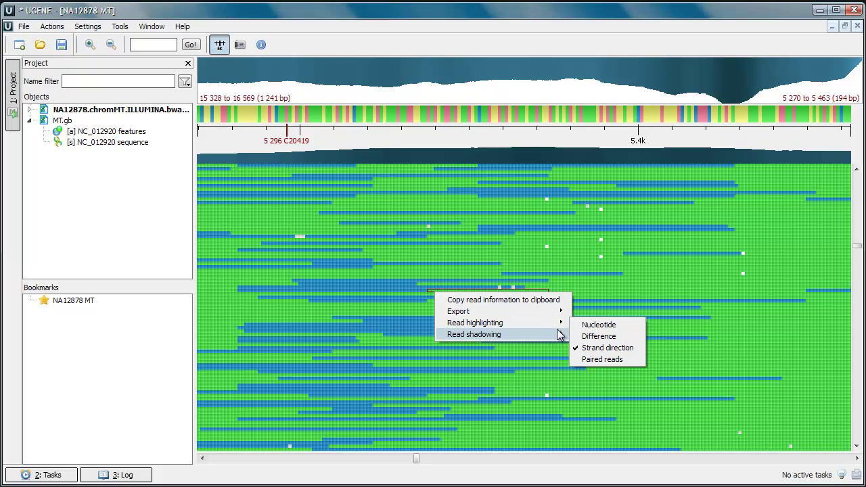
pyautogui.moveTo(561, 333)
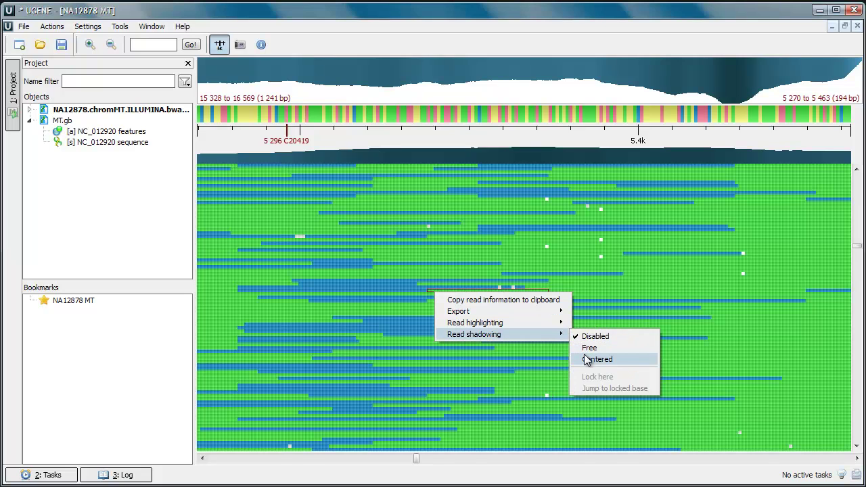
pyautogui.click(586, 358)
# Step: Shift the view right to show positions 5 295–5 488
pyautogui.press('Right')
pyautogui.press('Right')
pyautogui.press('Right')
pyautogui.press('Right')
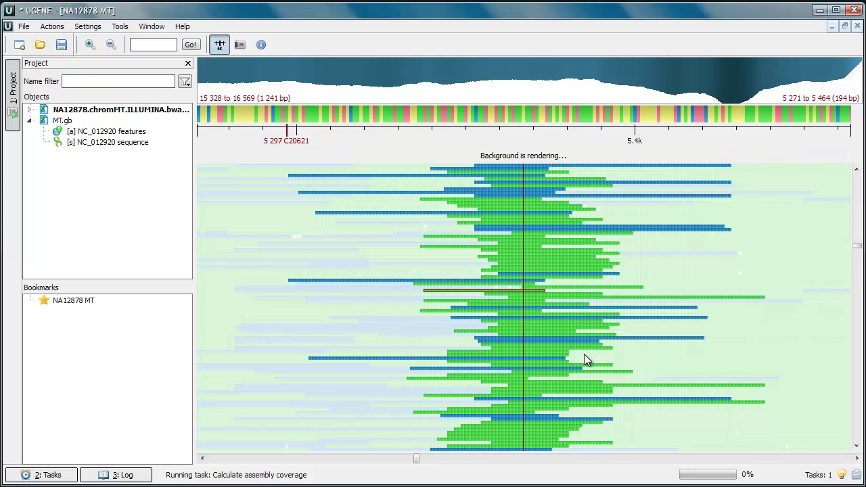
pyautogui.press('Right')
pyautogui.press('Right')
pyautogui.press('Right')
pyautogui.press('Right')
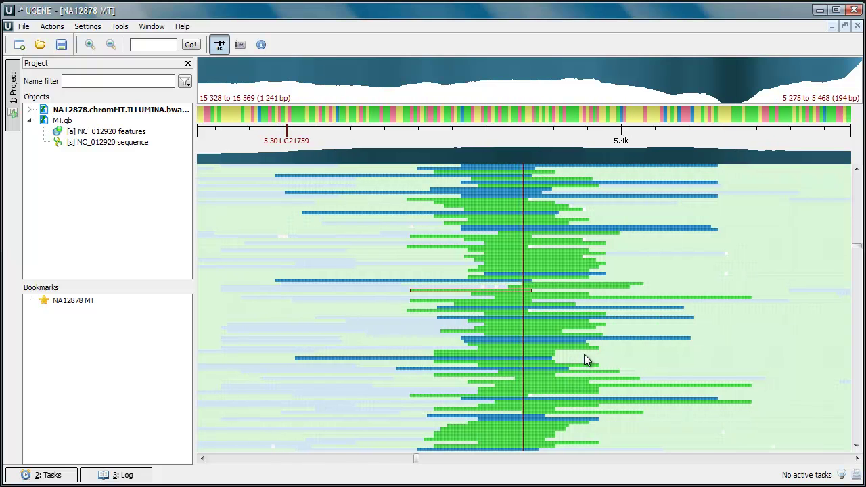
pyautogui.press('Right')
pyautogui.press('Right')
pyautogui.press('Right')
pyautogui.press('Right')
pyautogui.press('Right')
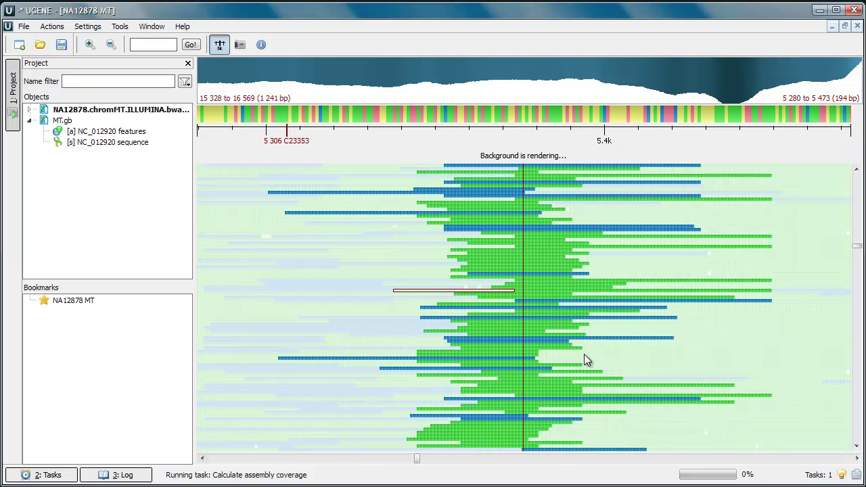
pyautogui.press('Right')
pyautogui.press('Right')
pyautogui.press('Right')
pyautogui.press('Right')
pyautogui.press('Right')
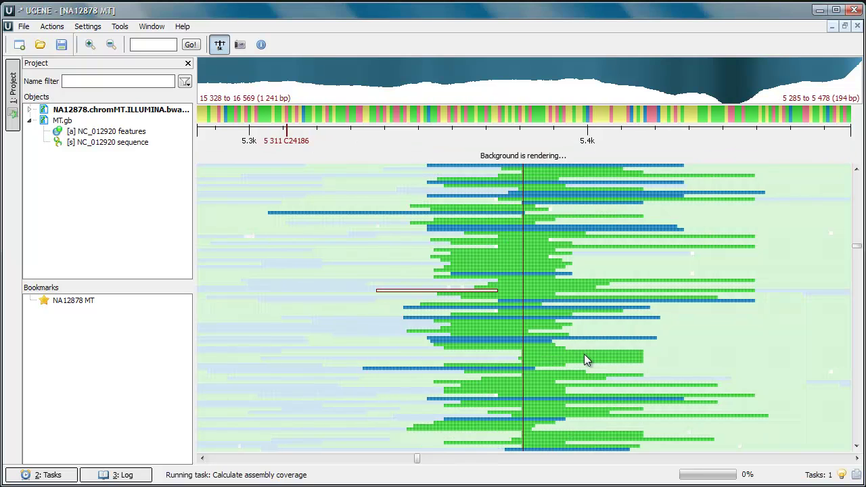
pyautogui.press('Right')
pyautogui.press('Right')
pyautogui.press('Right')
pyautogui.press('Right')
pyautogui.press('Right')
pyautogui.press('Right')
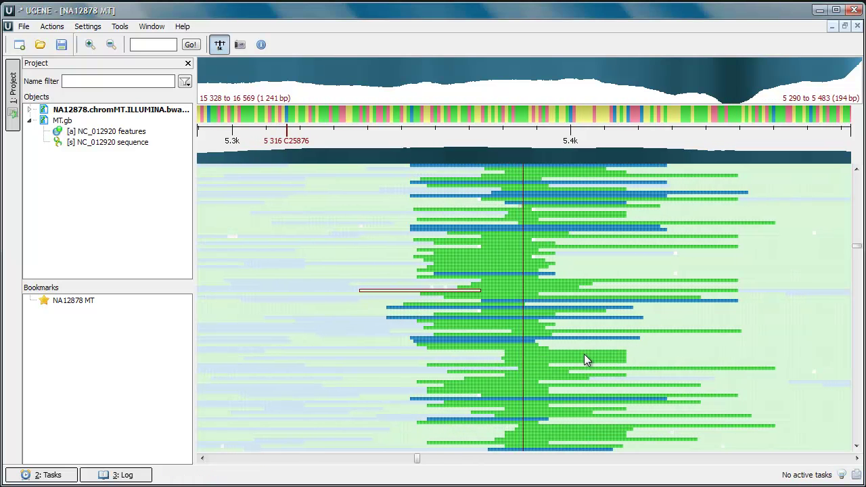
pyautogui.press('Right')
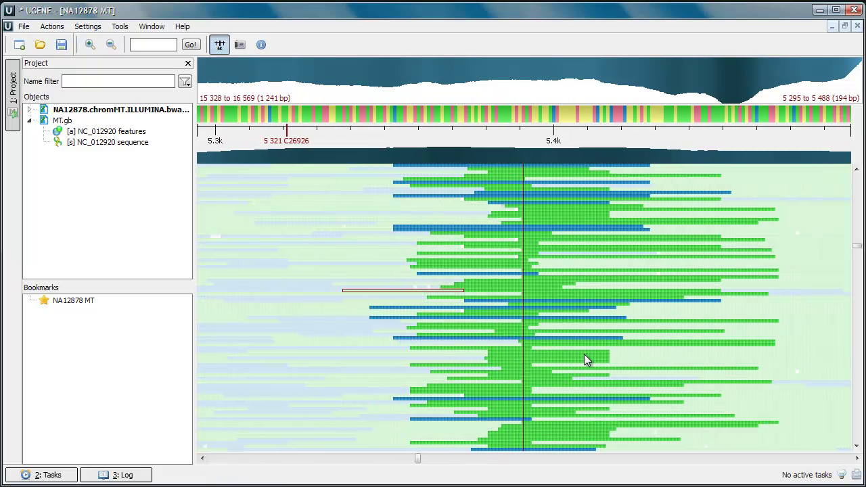